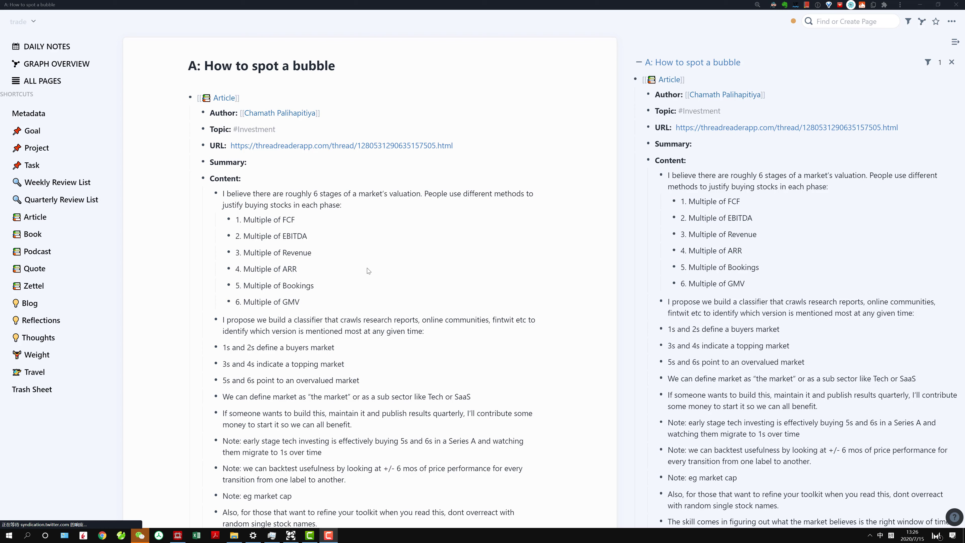
# Collapse the article's Content block and expand it again.
pyautogui.click(196, 178)
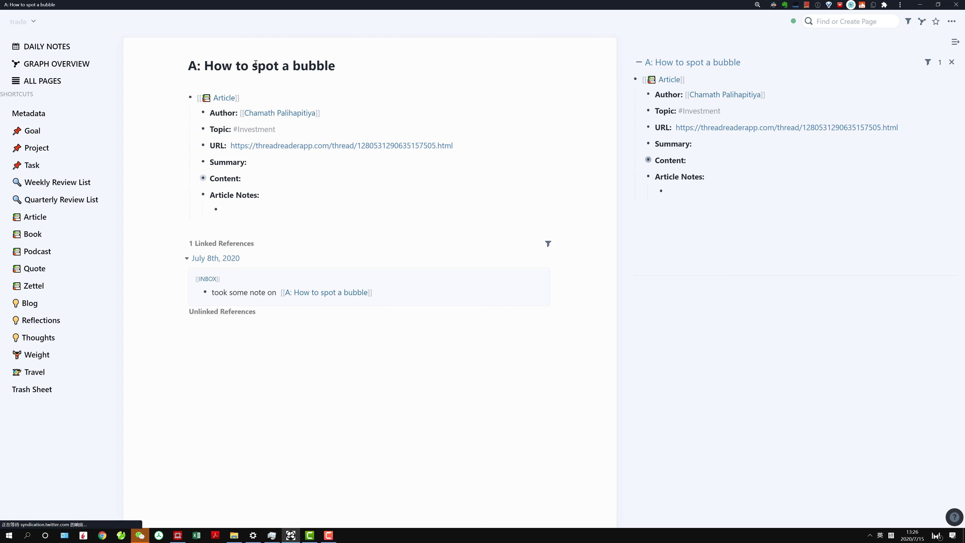
pyautogui.click(196, 179)
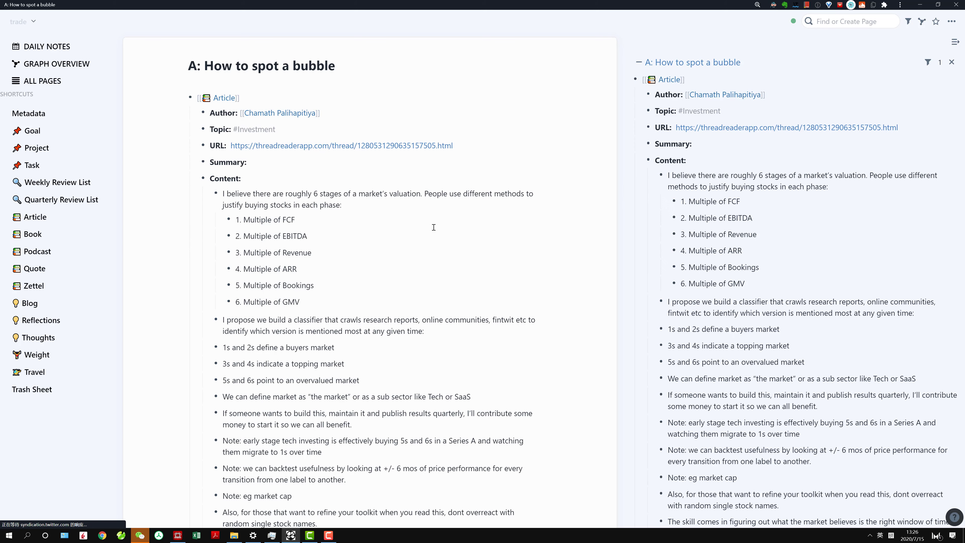
# Highlight the "I propose we build a classifier" paragraph in Content and place a block reference to it under Article Notes.
pyautogui.scroll(-3, 750, 288)
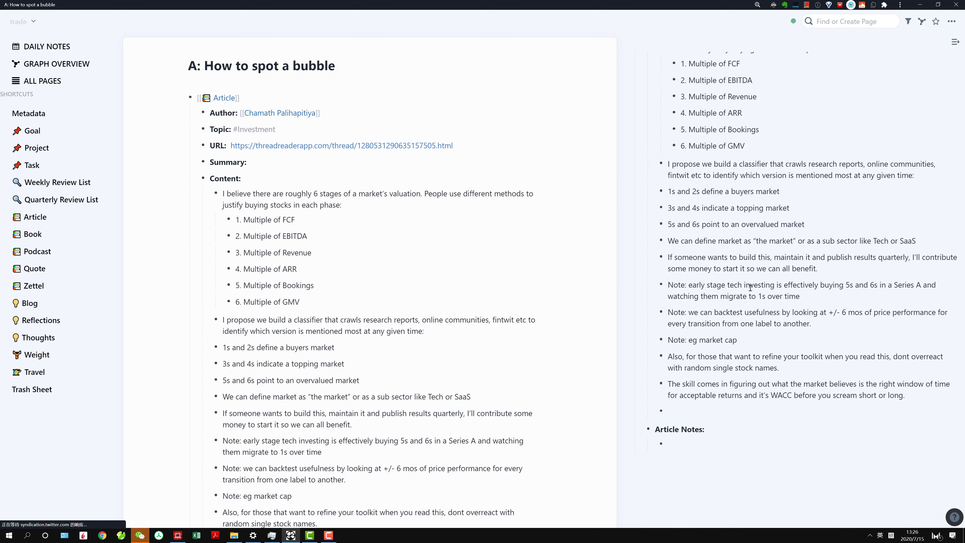
pyautogui.click(688, 443)
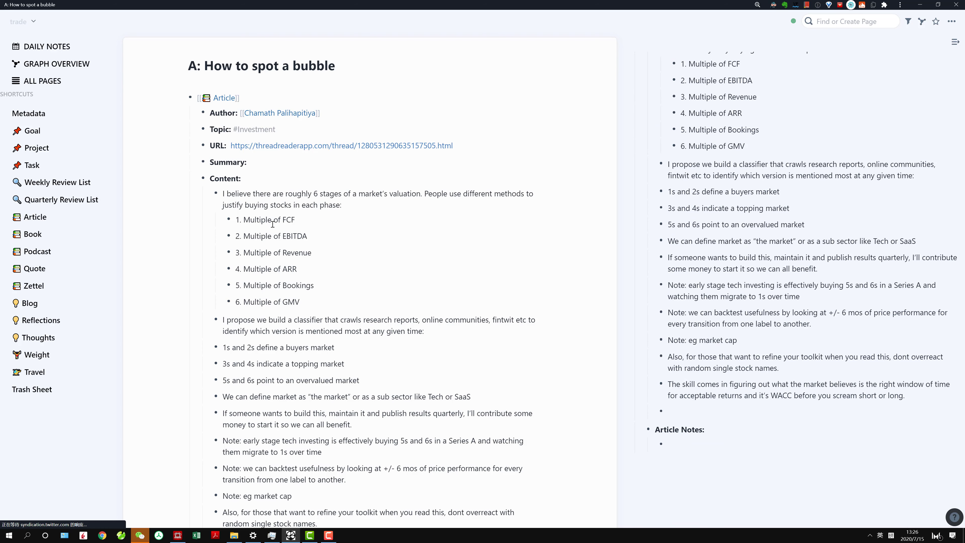
pyautogui.scroll(-1, 364, 280)
pyautogui.scroll(-2, 364, 280)
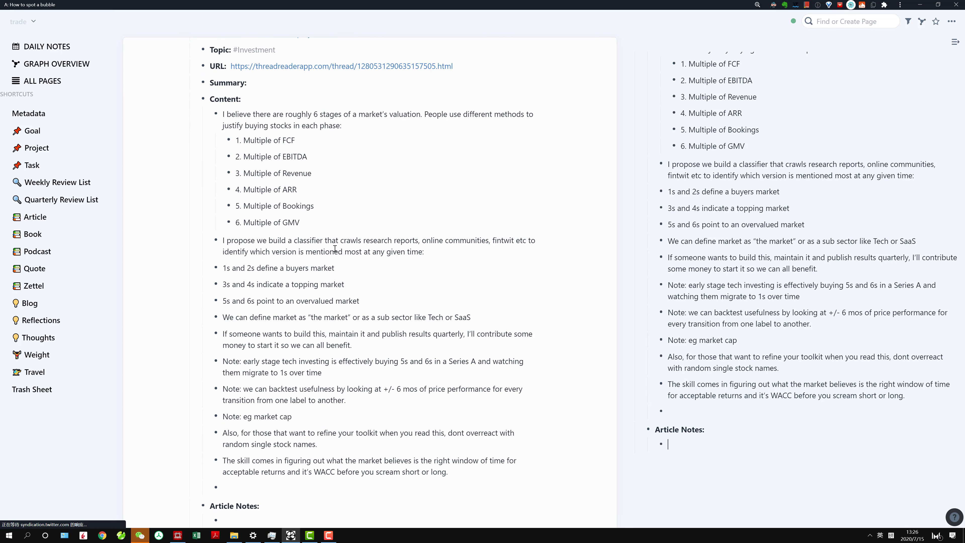
pyautogui.tripleClick(326, 251)
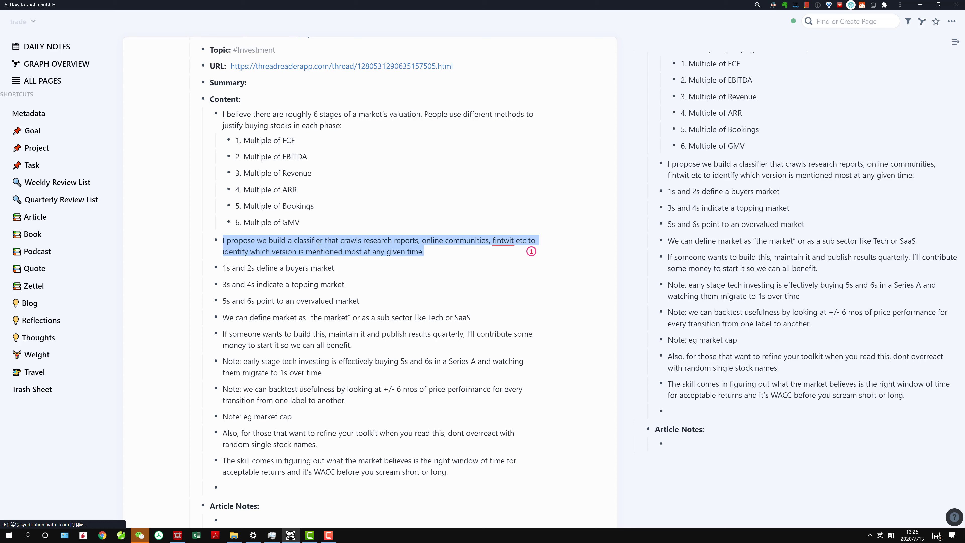
pyautogui.hotkey('ctrl', 'h')
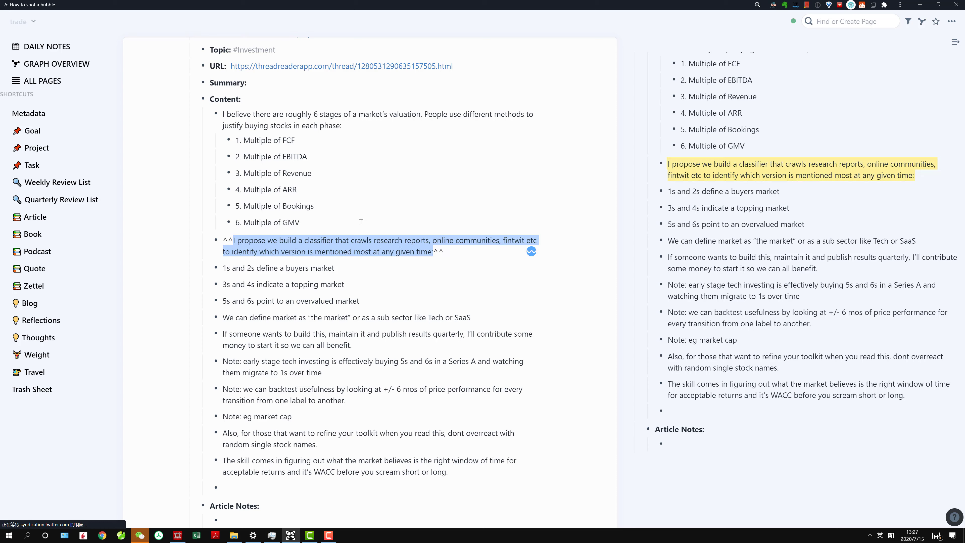
pyautogui.click(386, 277)
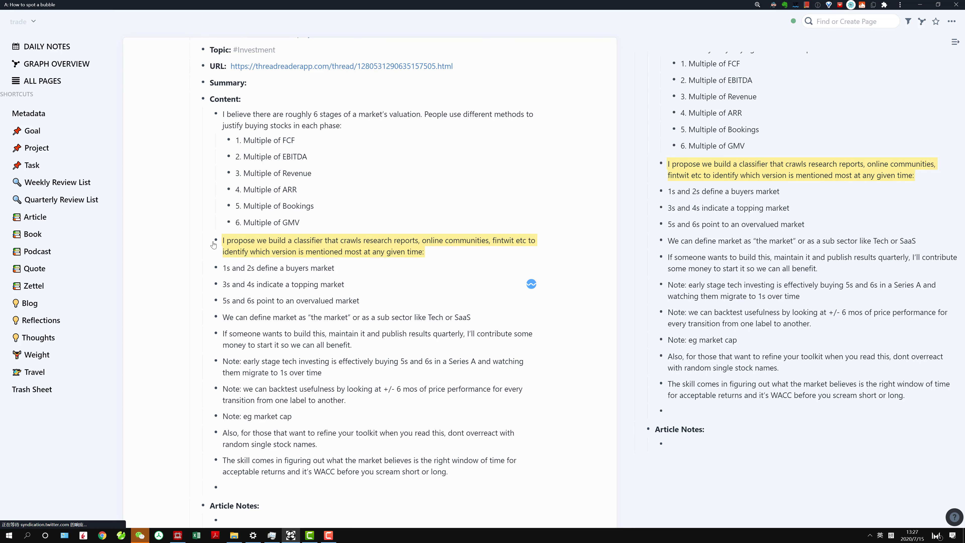
pyautogui.moveTo(215, 244); pyautogui.dragTo(702, 447)
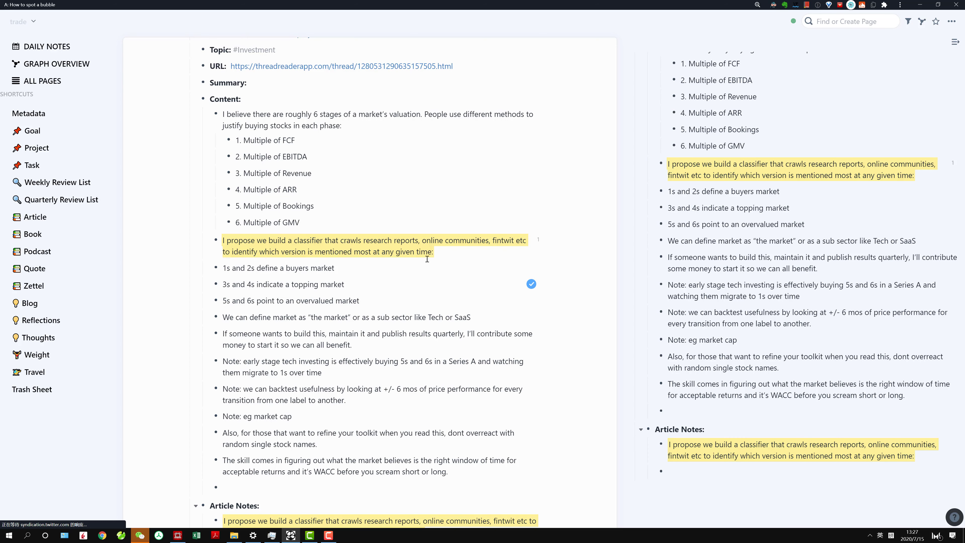
# Highlight the line "5s and 6s point to an overvalued market" in Content and add its block reference under Article Notes.
pyautogui.scroll(-1, 422, 266)
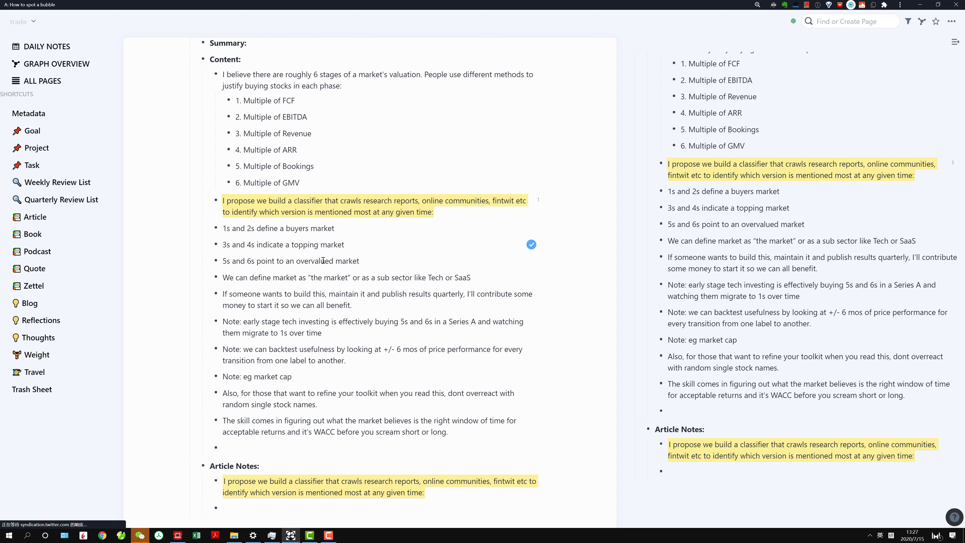
pyautogui.tripleClick(278, 260)
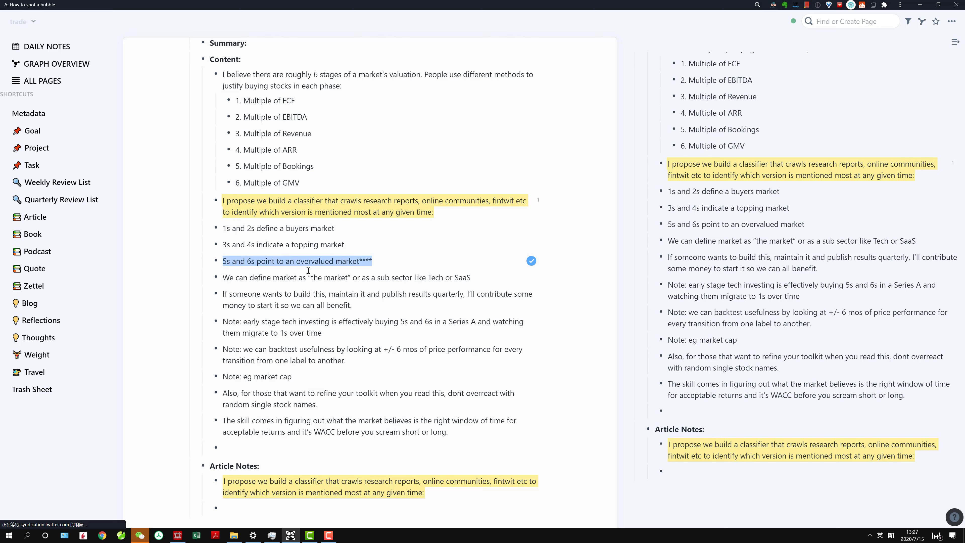
pyautogui.hotkey('ctrl', 'h')
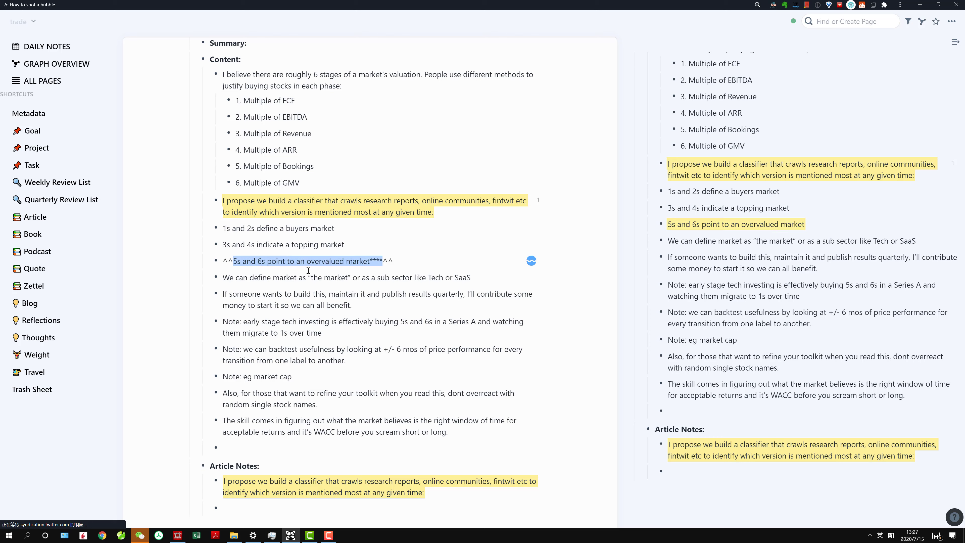
pyautogui.click(450, 373)
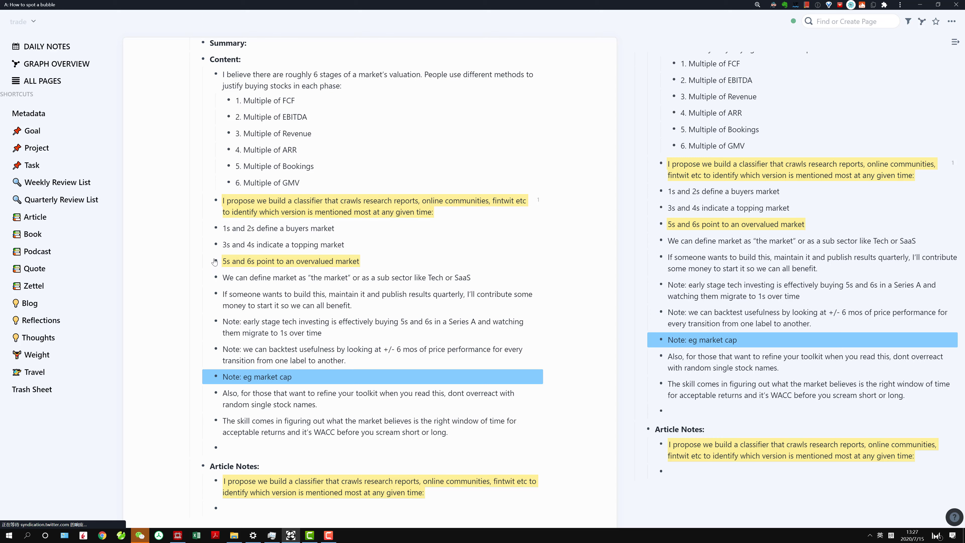
pyautogui.moveTo(214, 262); pyautogui.dragTo(663, 470)
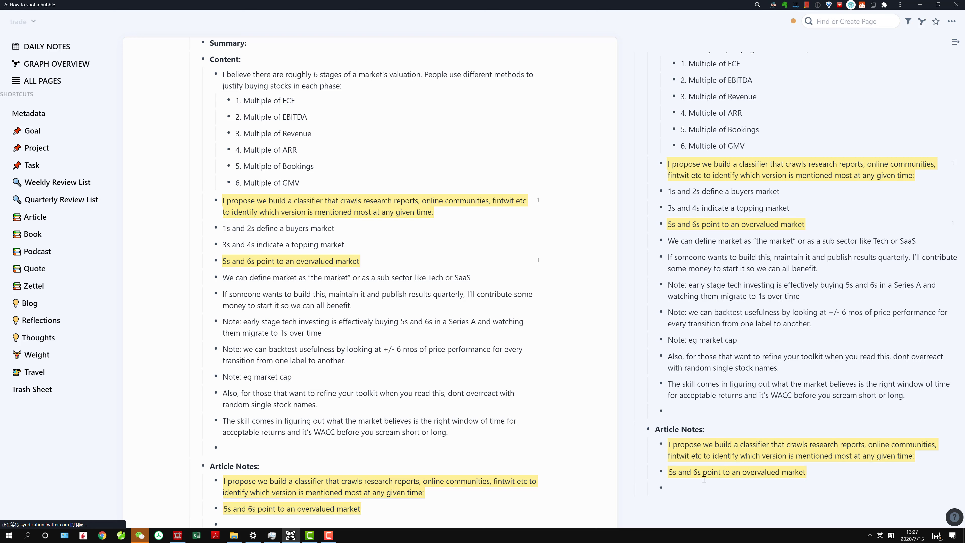
# Below the "5s and 6s" reference in Article Notes, add a nested block tagged Reflections with the inline code "this is nice point".
pyautogui.click(830, 477)
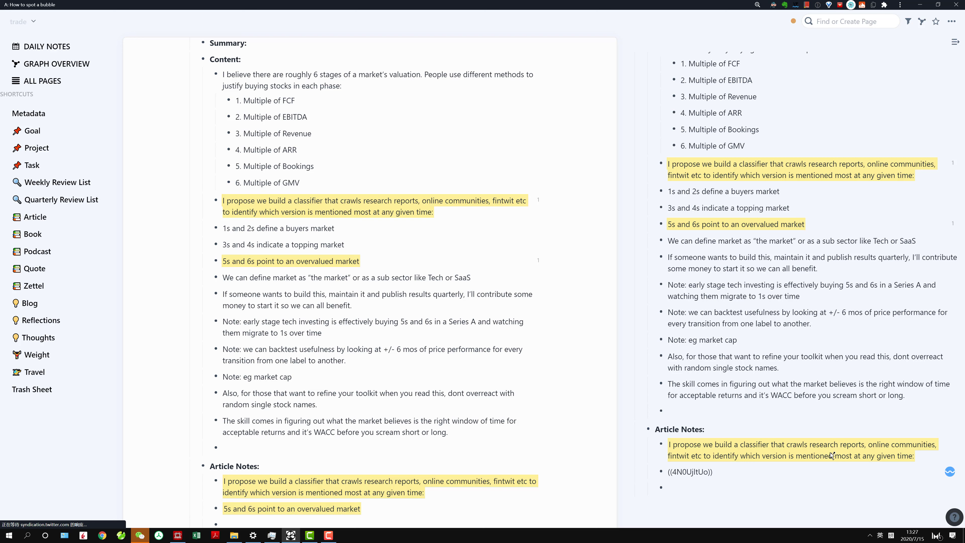
pyautogui.press('Return')
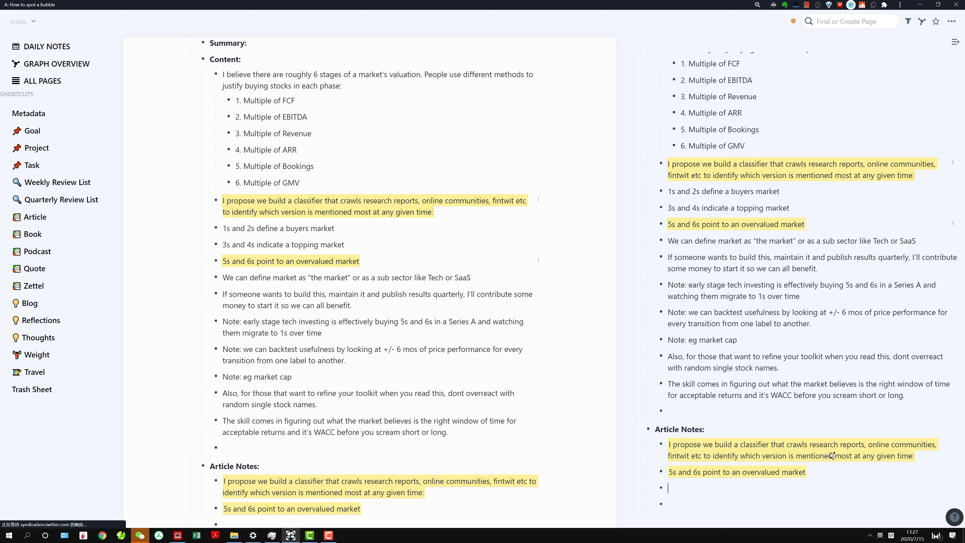
pyautogui.press('Tab')
pyautogui.write('#refle')
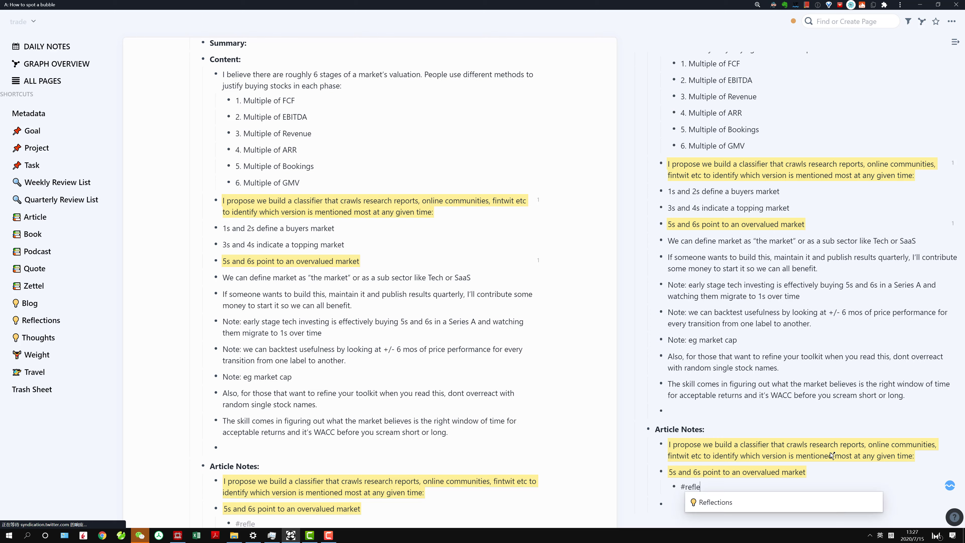
pyautogui.press('Return')
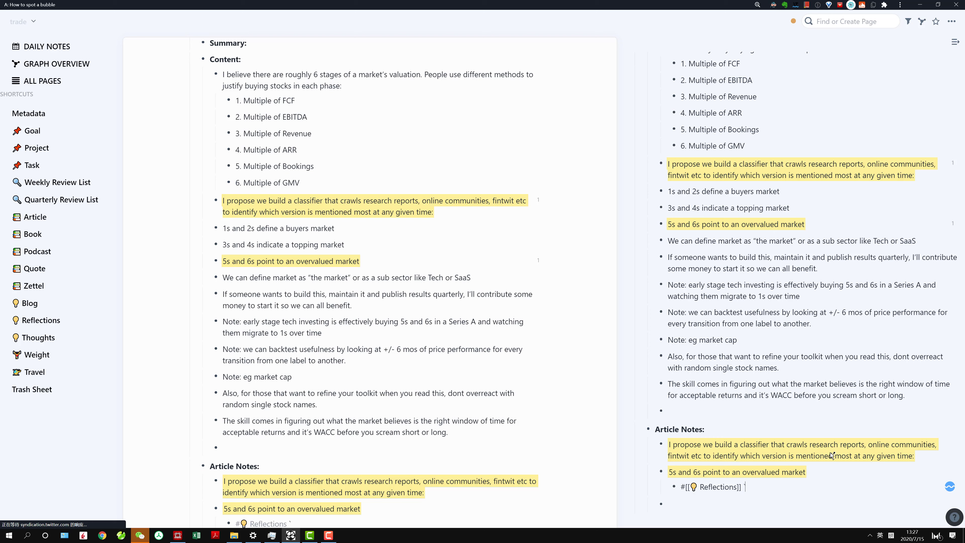
pyautogui.write('`this is nice point')
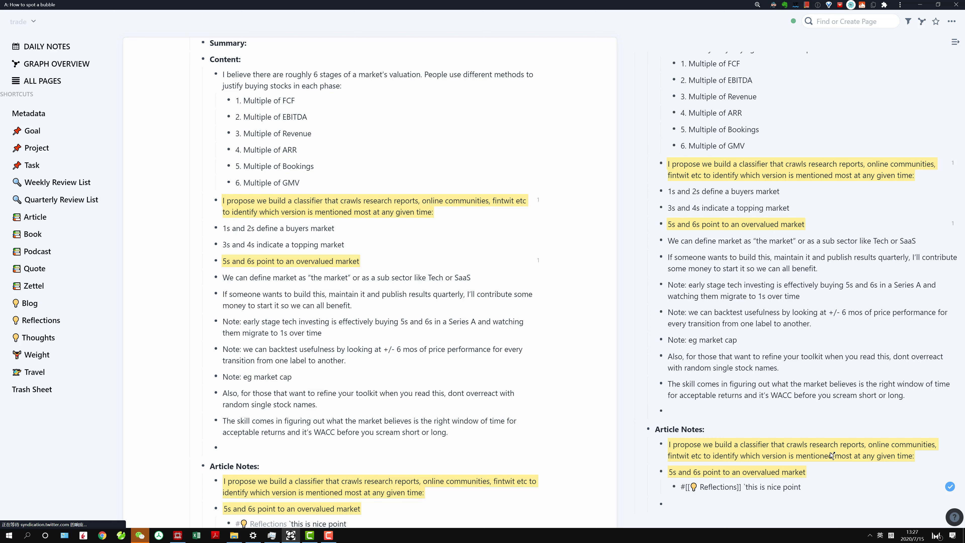
pyautogui.write('`')
pyautogui.press('Return')
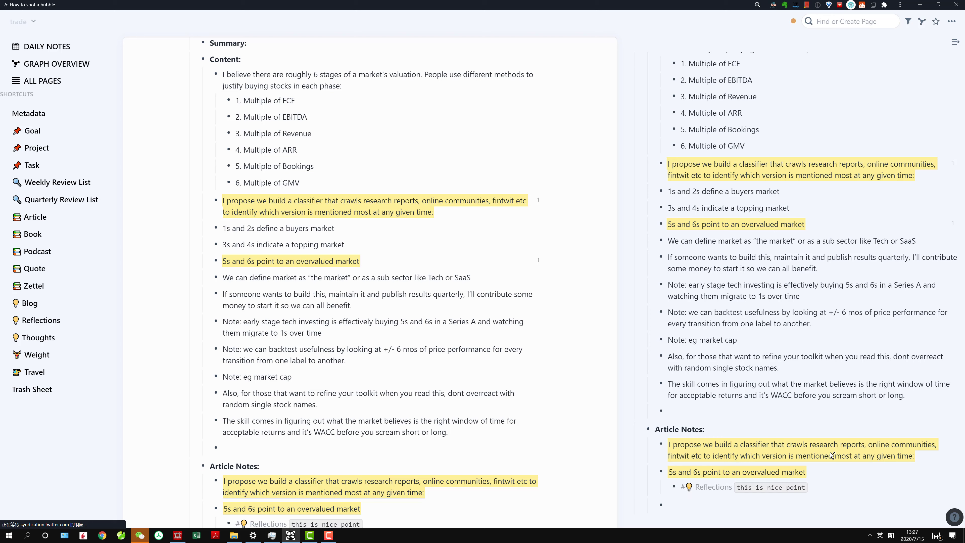
# Append a light bulb emoji to the end of the highlighted "5s and 6s point to an overvalued market" block in Content.
pyautogui.scroll(-1, 829, 344)
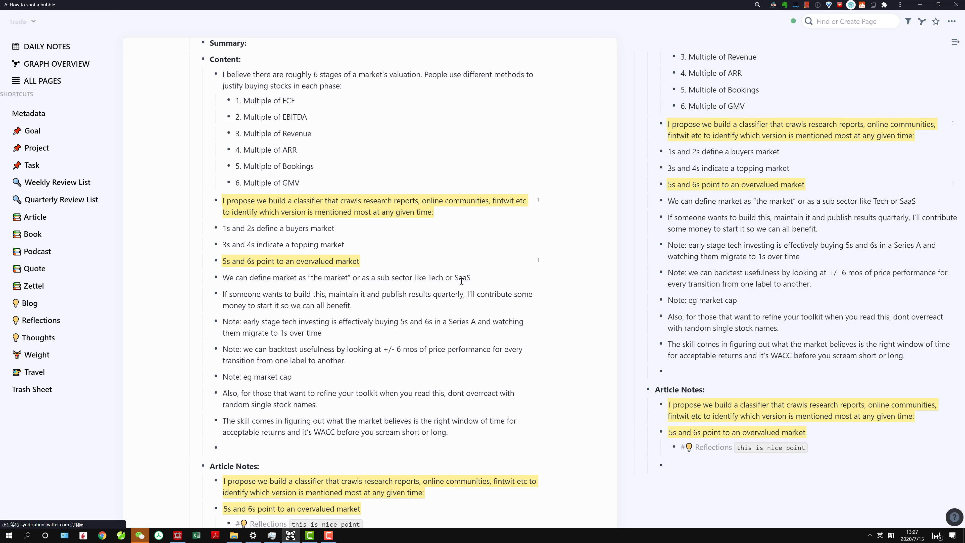
pyautogui.click(412, 259)
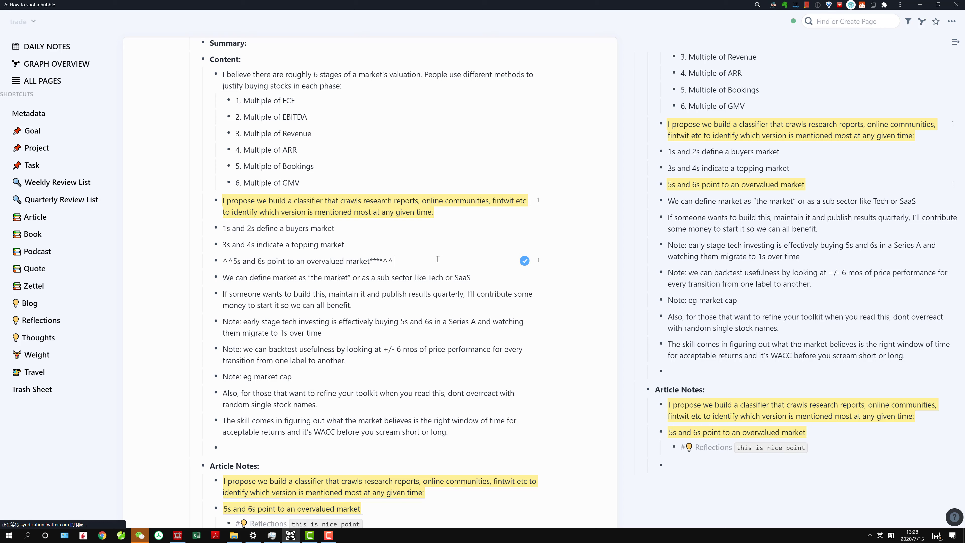
pyautogui.press('super+period')
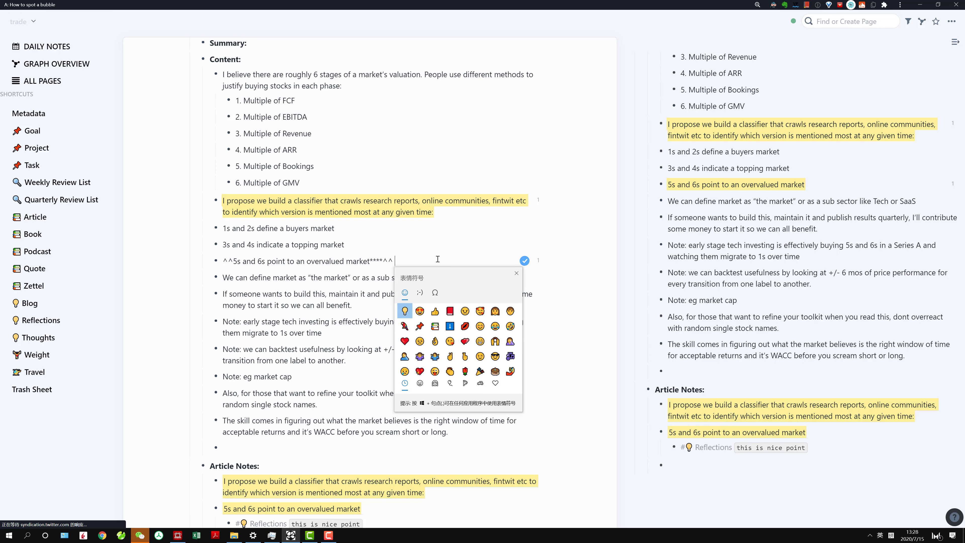
pyautogui.click(406, 311)
pyautogui.press('Escape')
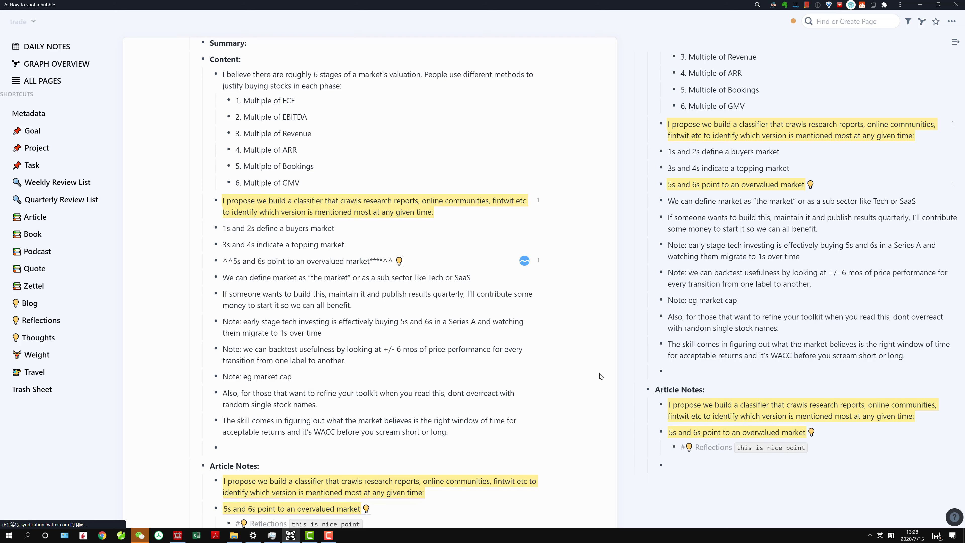
pyautogui.click(571, 367)
# Open the references of both highlighted Content blocks in the sidebar and expand the note nested under the "5s and 6s" mention.
pyautogui.scroll(2, 495, 341)
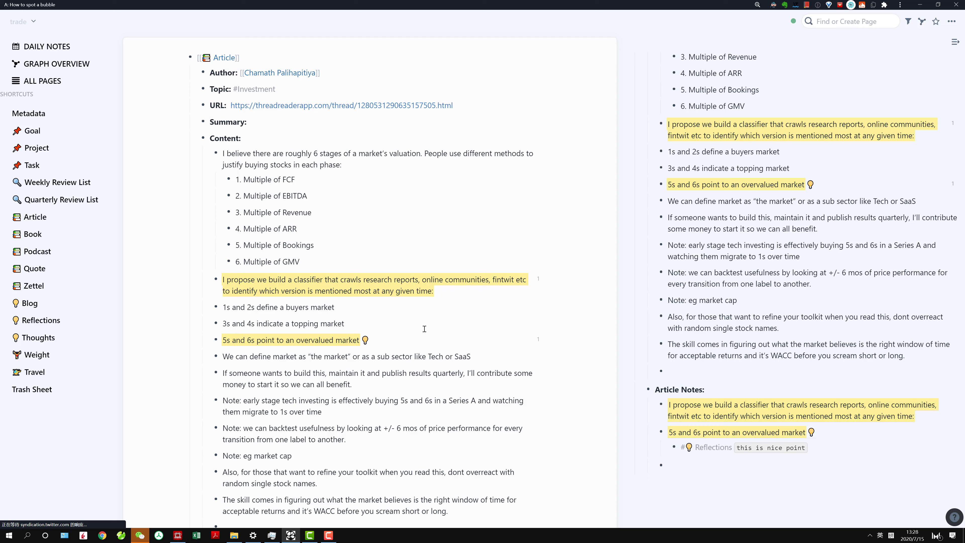
pyautogui.click(538, 281)
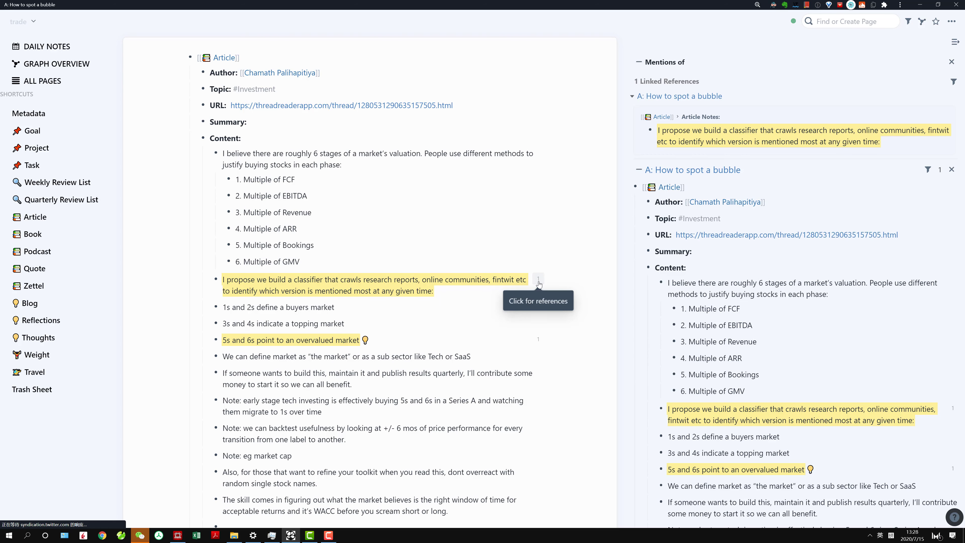
pyautogui.click(538, 339)
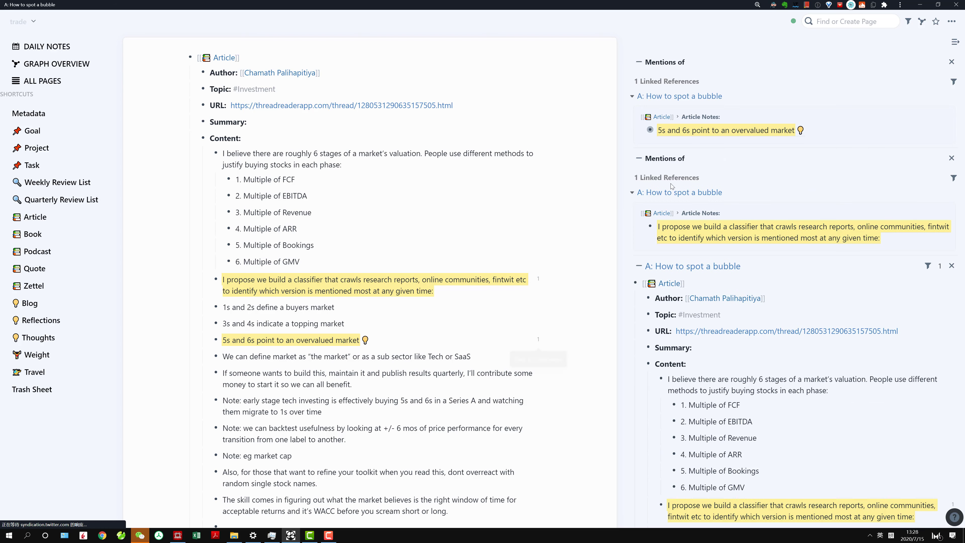
pyautogui.click(643, 130)
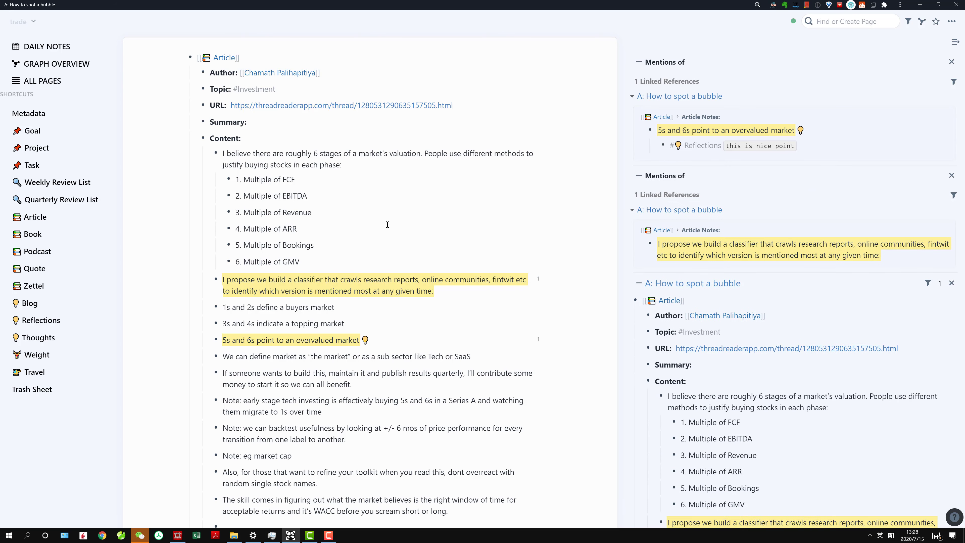
pyautogui.scroll(-3, 388, 241)
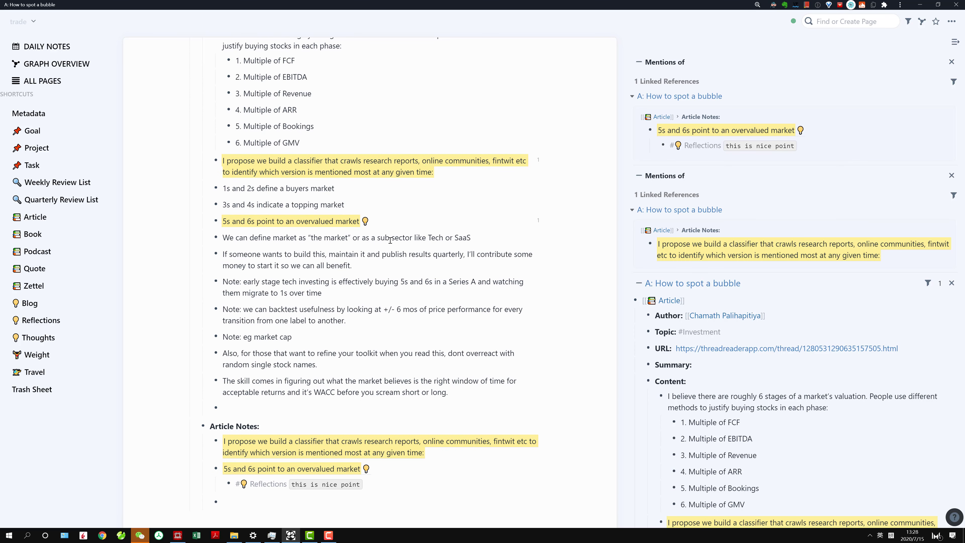
pyautogui.scroll(-3, 394, 237)
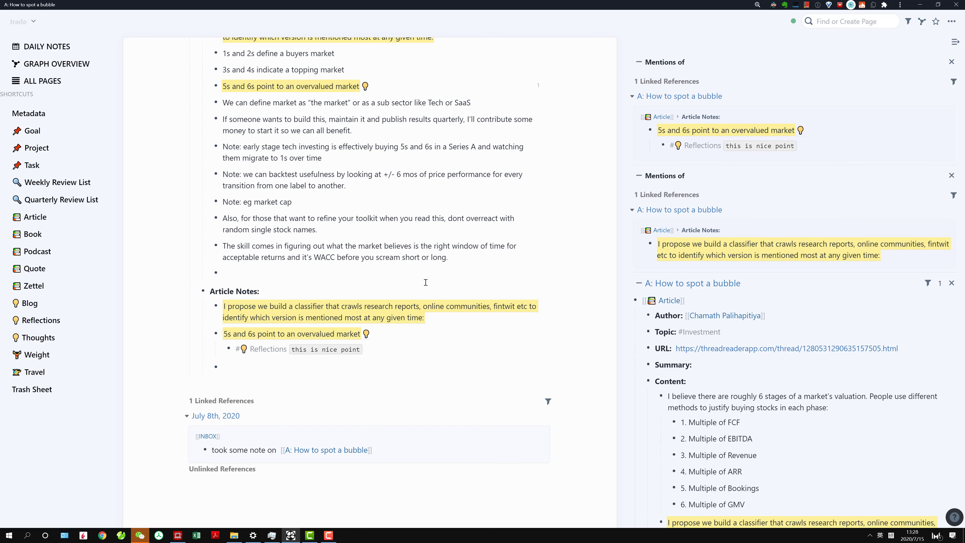
pyautogui.scroll(-2, 369, 387)
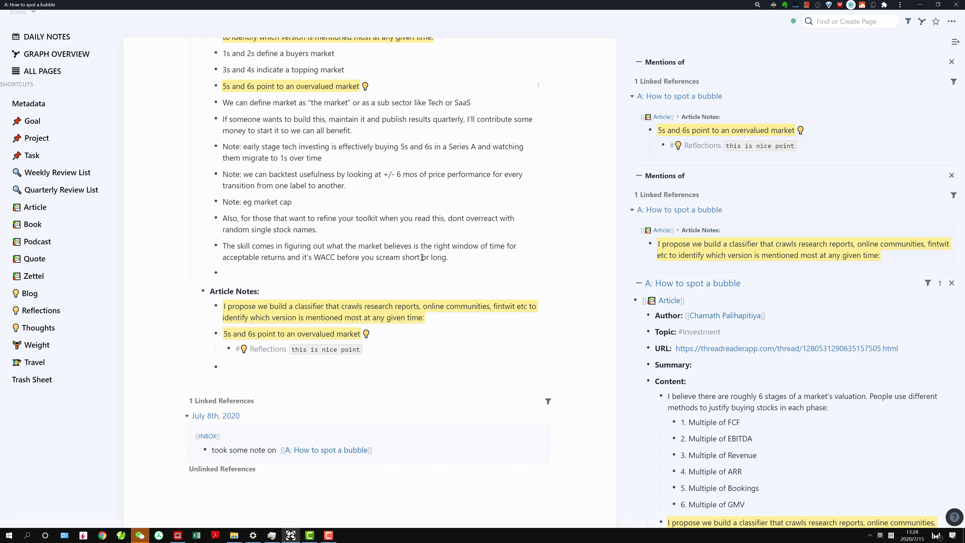
pyautogui.scroll(5, 412, 302)
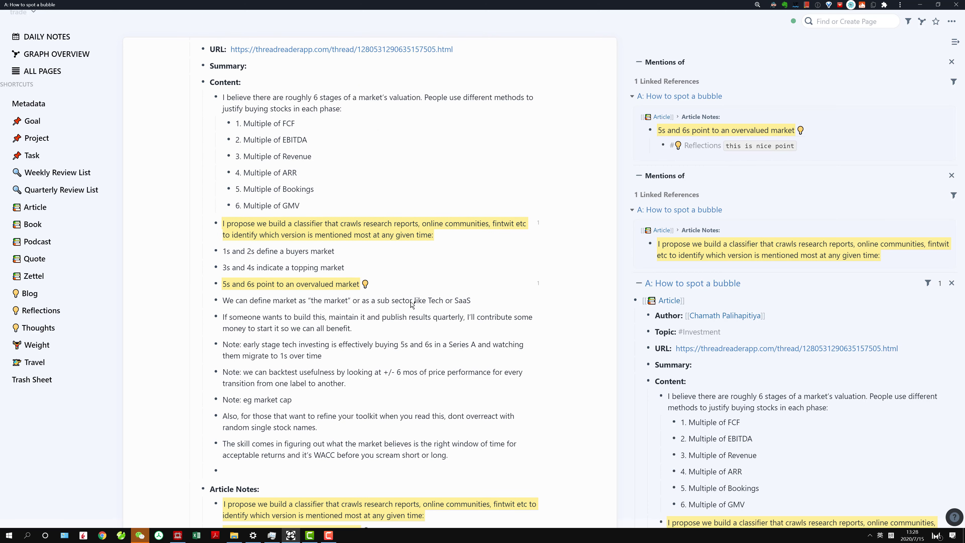
pyautogui.scroll(-4, 412, 306)
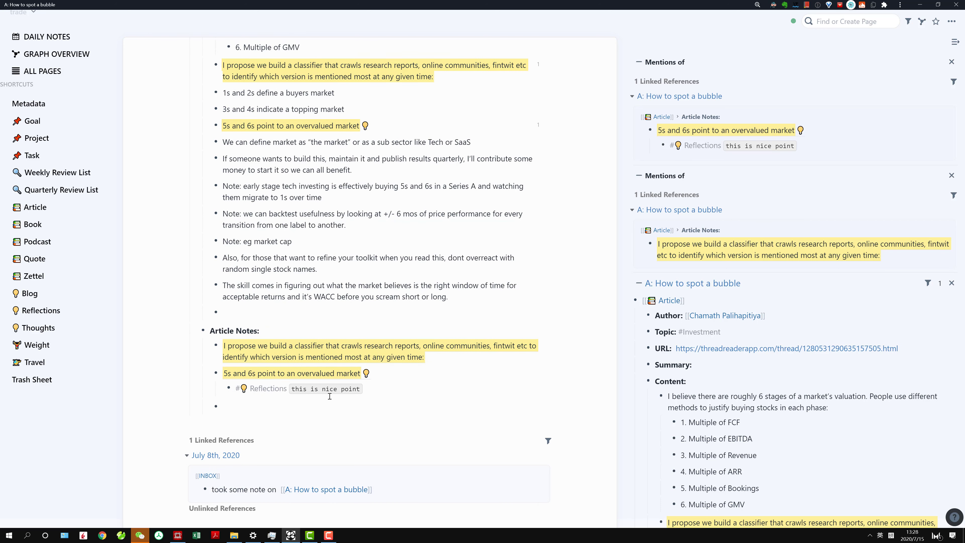
# Turn the words "EBITDA" and "Revenue" in the Content list of valuation multiples into page links.
pyautogui.scroll(5, 450, 258)
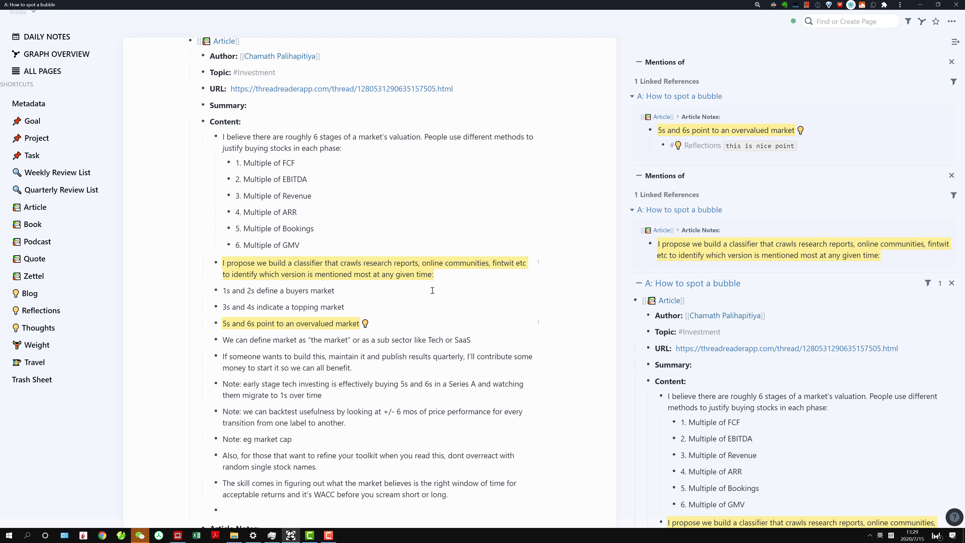
pyautogui.doubleClick(291, 182)
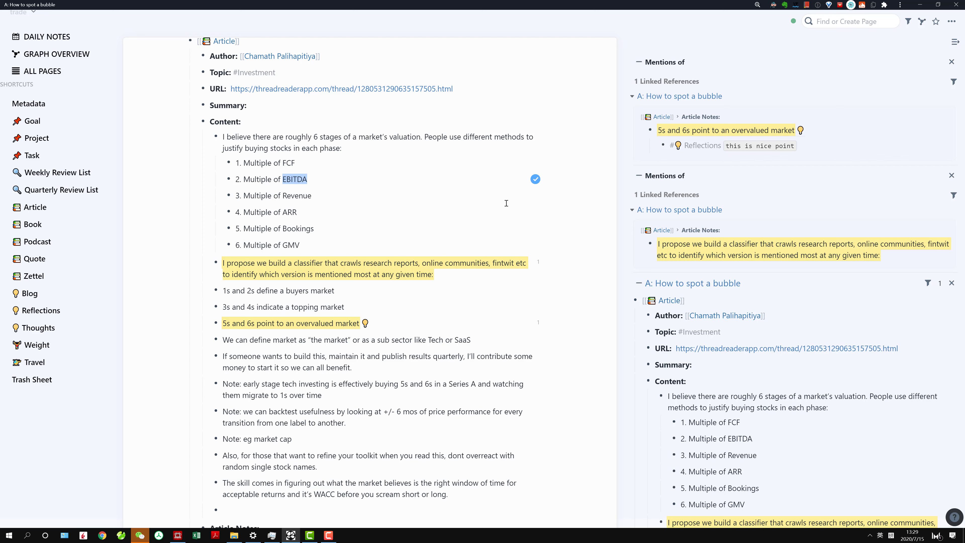
pyautogui.write('[[')
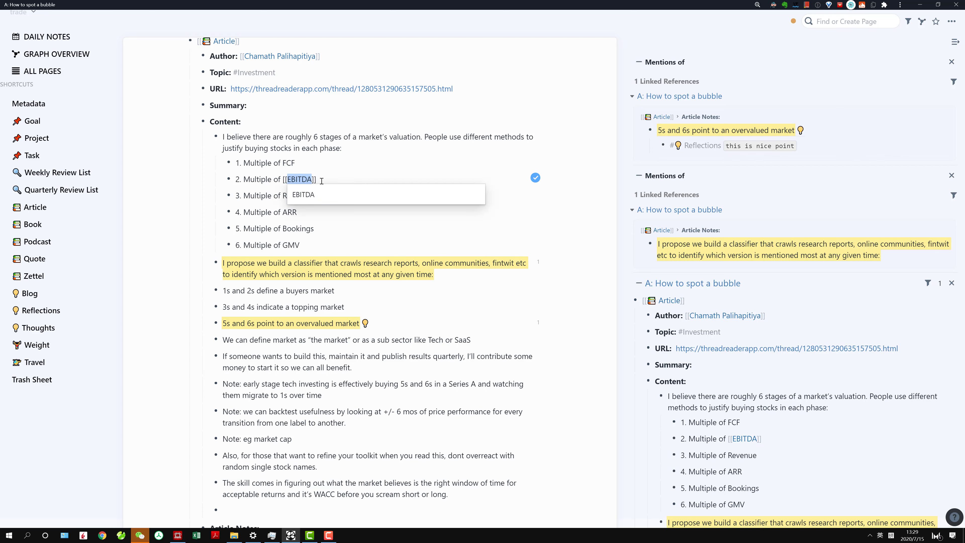
pyautogui.click(349, 167)
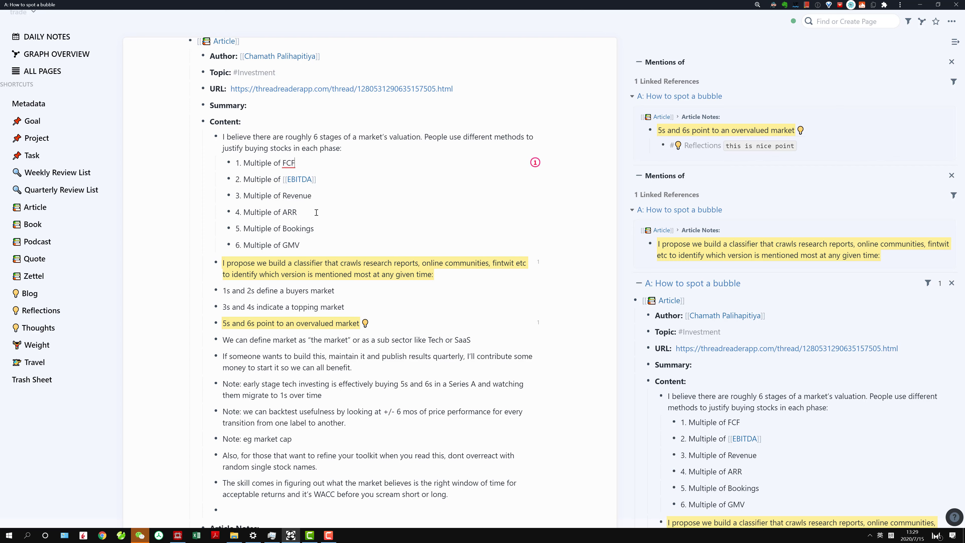
pyautogui.doubleClick(294, 197)
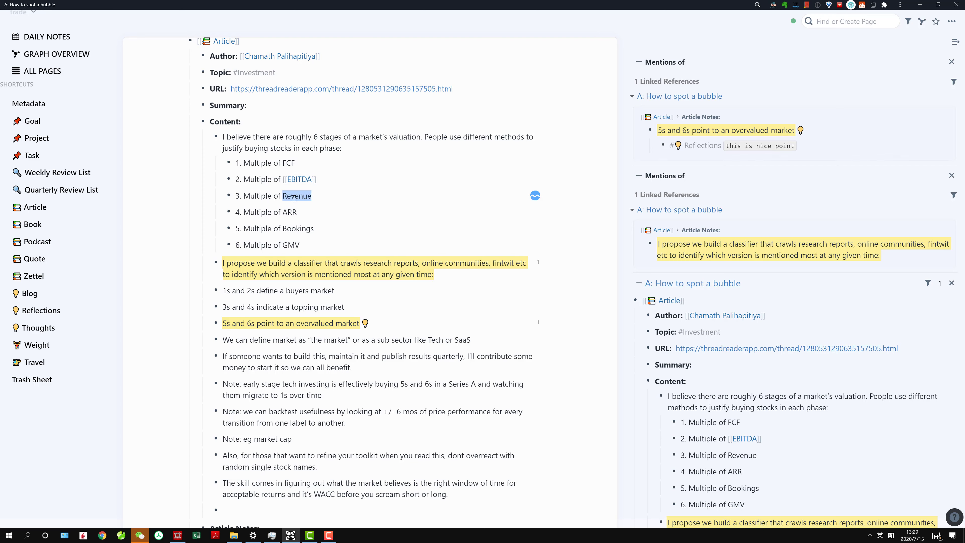
pyautogui.write('[[')
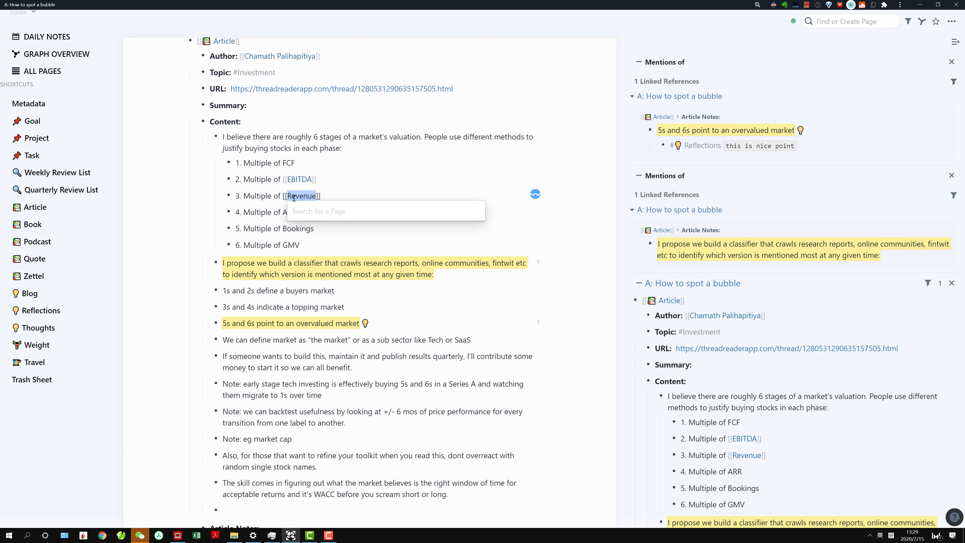
pyautogui.click(359, 242)
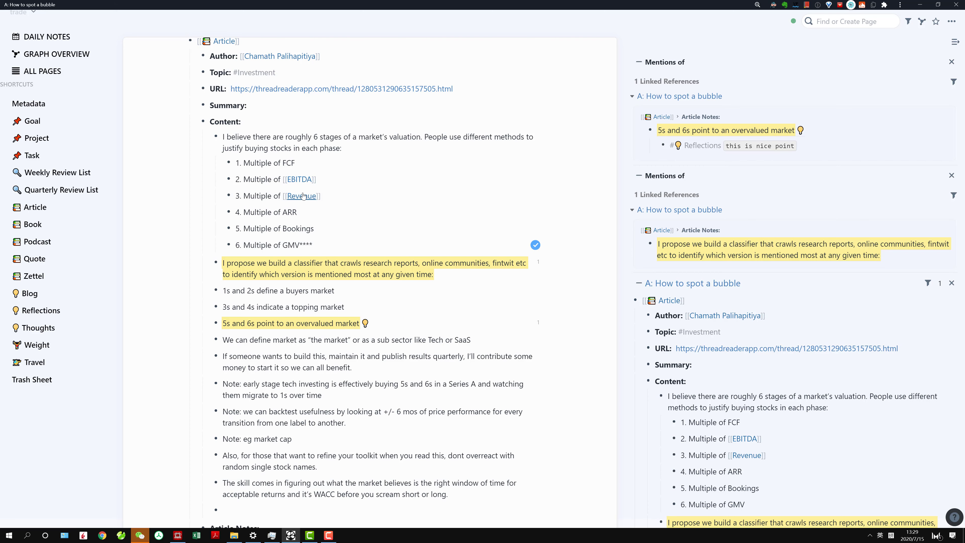
# Preview the linked Revenue page from the third list item and enter its empty first block.
pyautogui.moveTo(302, 198)
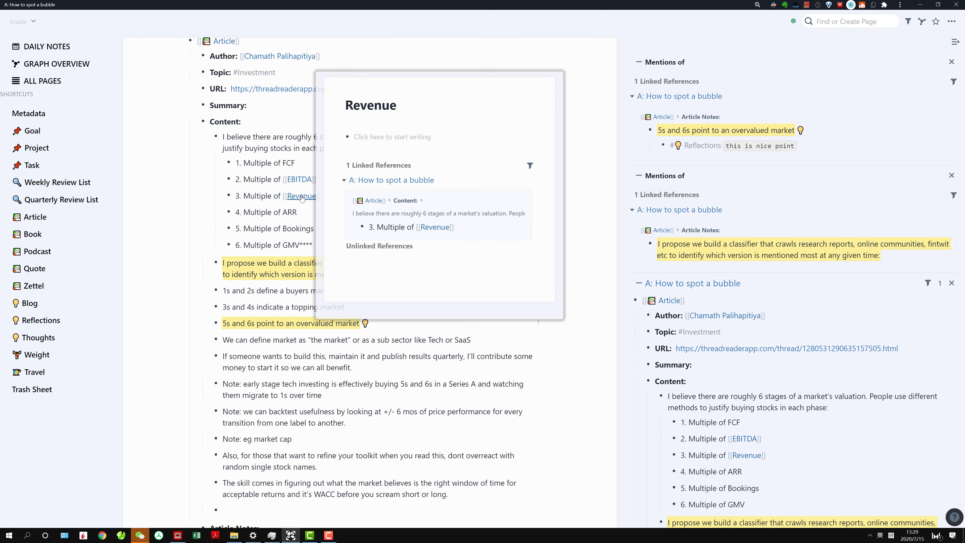
pyautogui.click(379, 138)
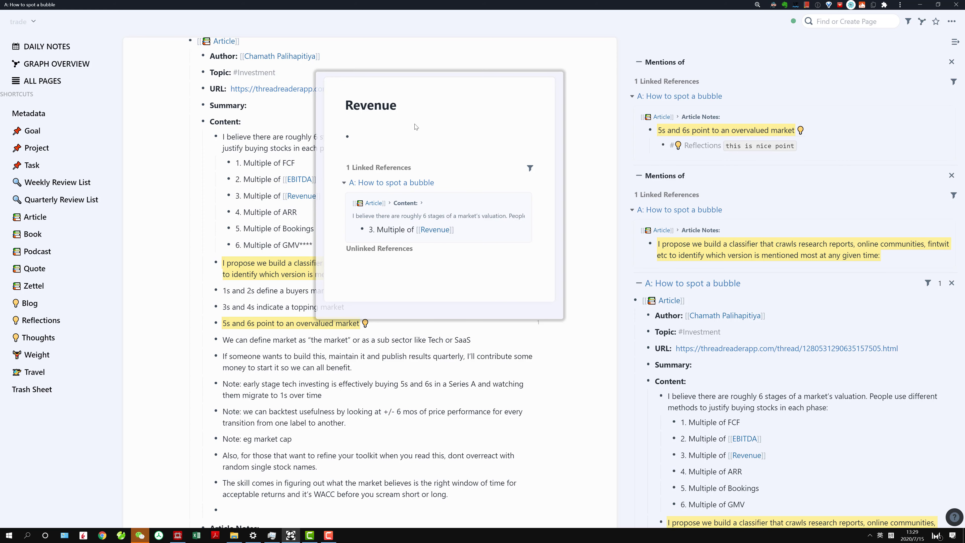
pyautogui.click(401, 133)
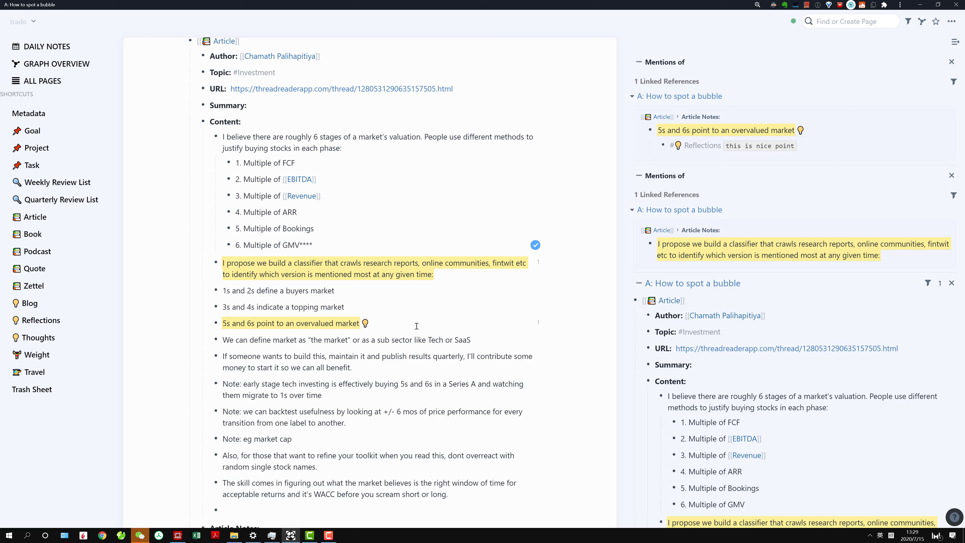
pyautogui.scroll(-1, 448, 329)
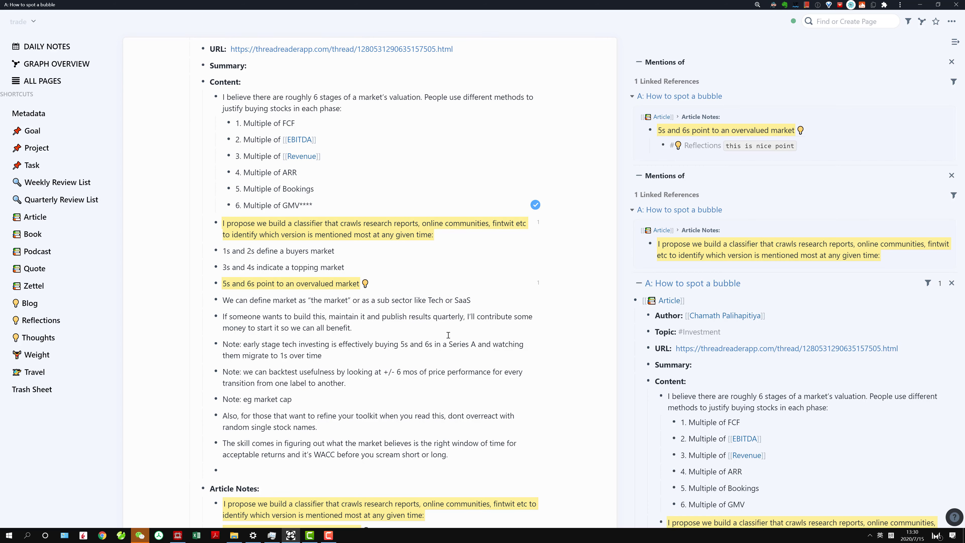
pyautogui.scroll(-1, 448, 335)
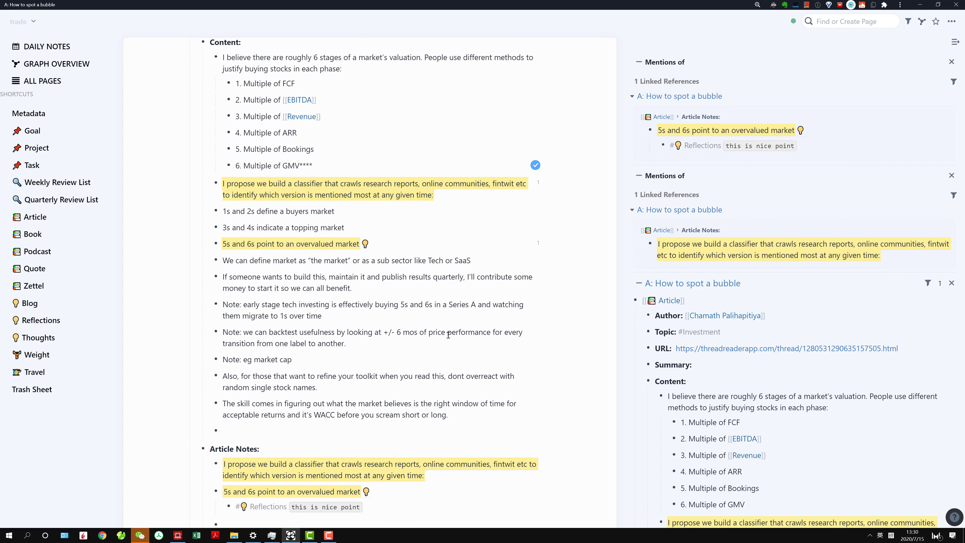
pyautogui.scroll(-2, 441, 347)
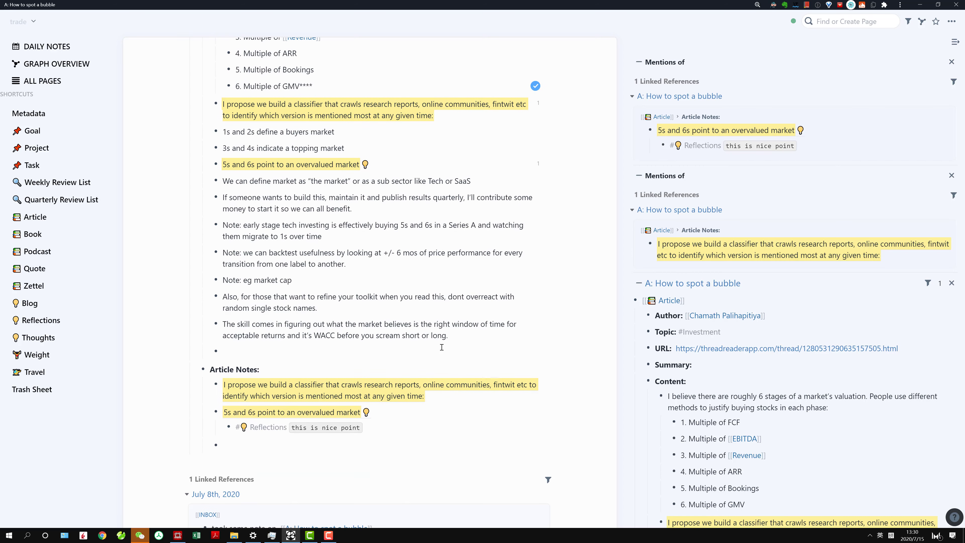
pyautogui.scroll(1, 442, 347)
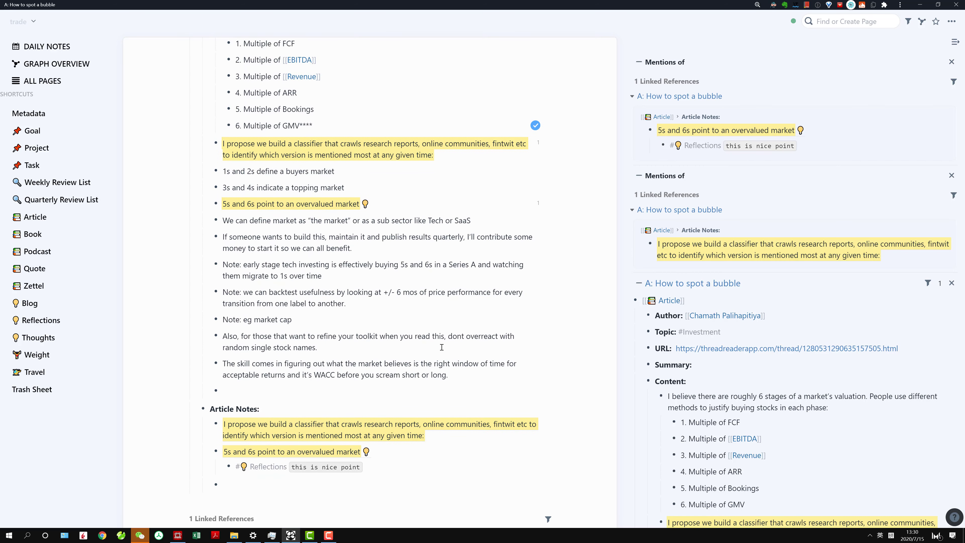